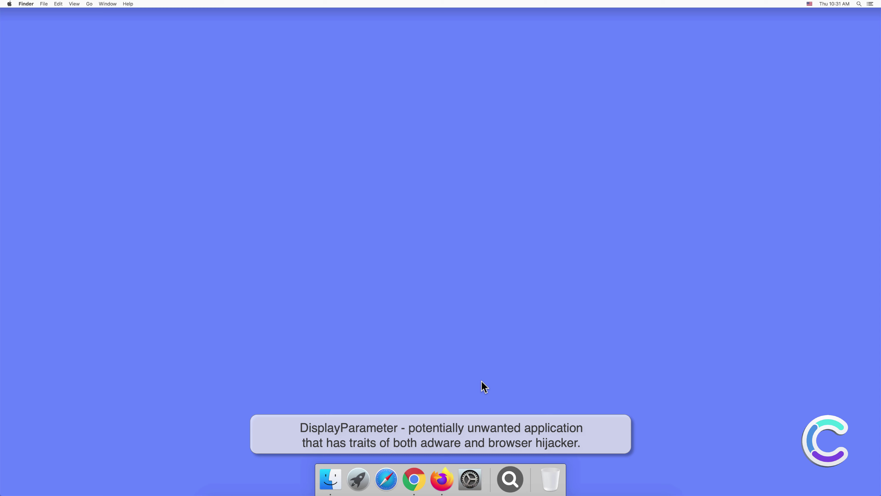
Look through the Applications folder in a Finder window, then close it
left_click(330, 479)
left_click(336, 191)
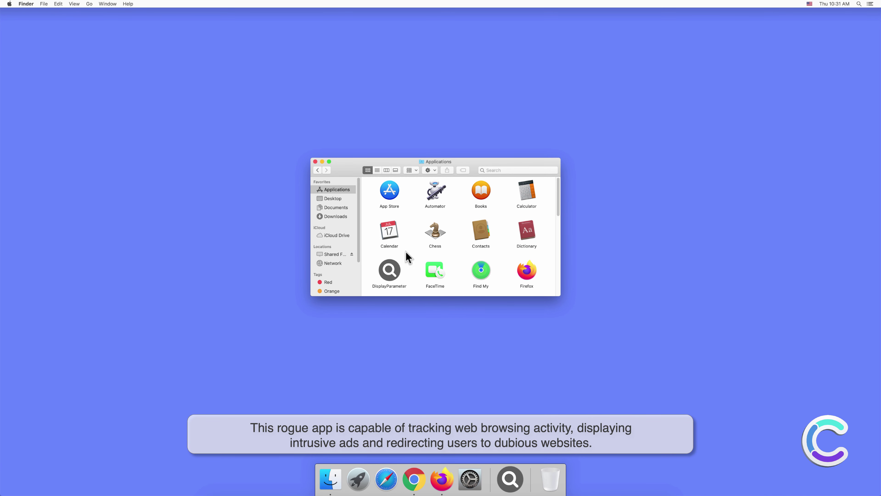
left_click(315, 162)
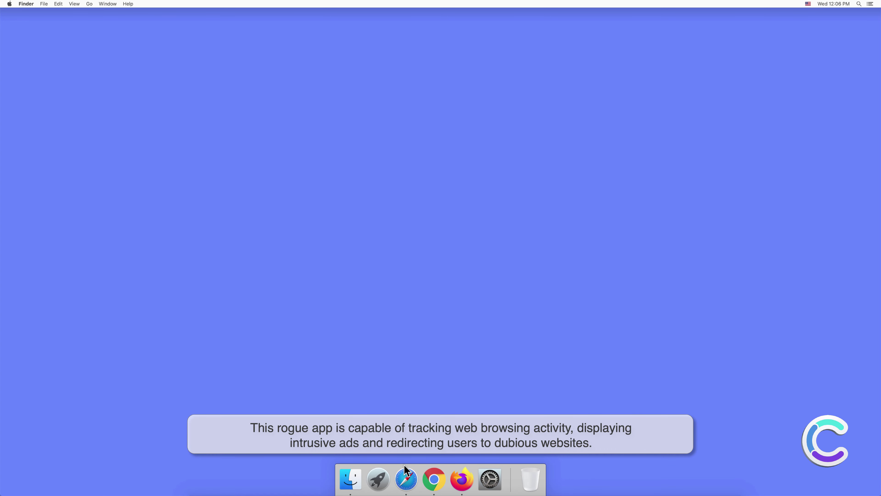
Launch Safari and open its Preferences to review the DisplayParameter extension
left_click(406, 479)
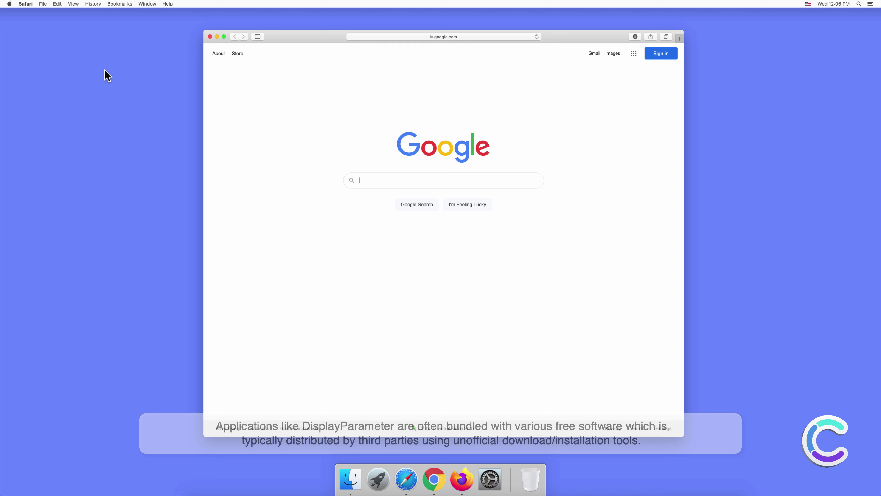
left_click(30, 6)
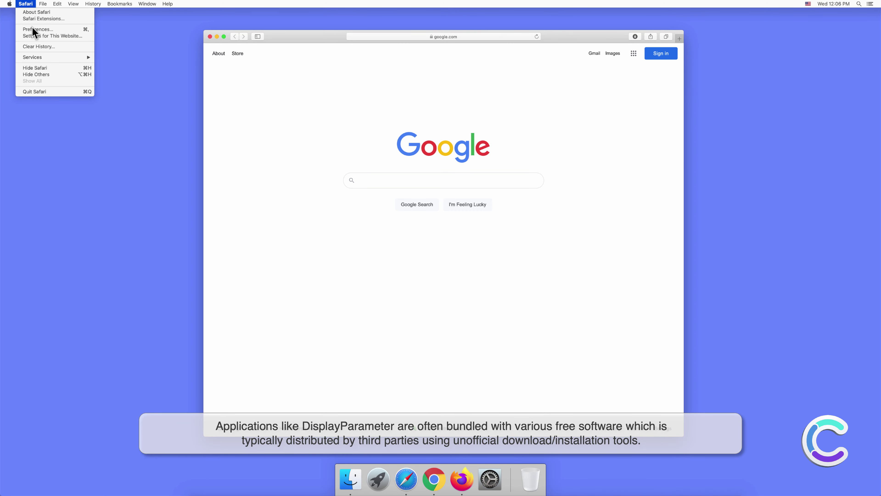
left_click(32, 29)
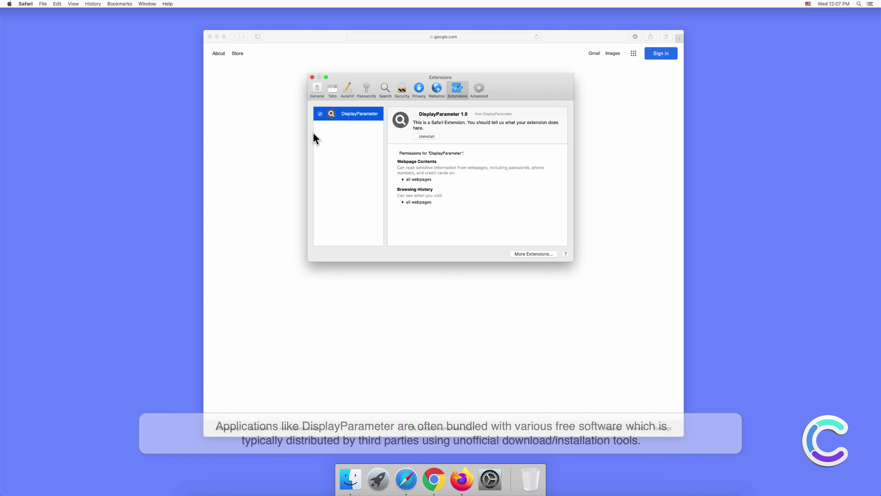
Close the extension settings and search the web for 'search engine test'
left_click(312, 77)
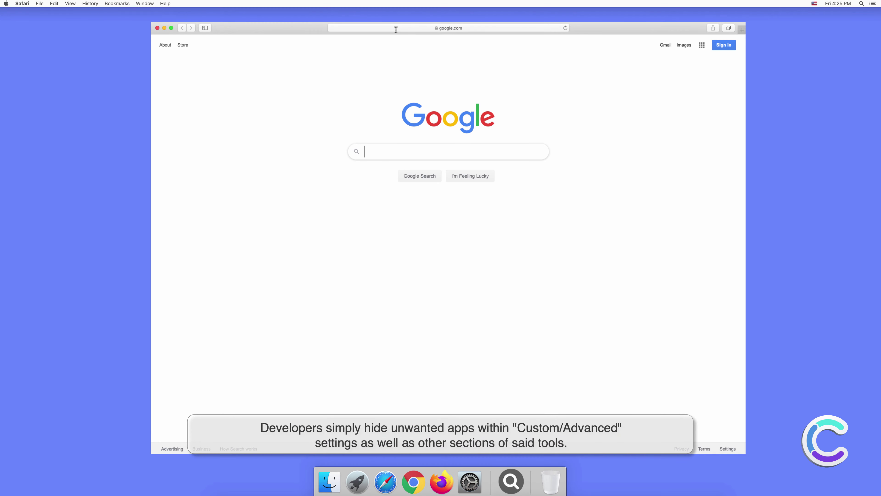
left_click(396, 27)
type("search e")
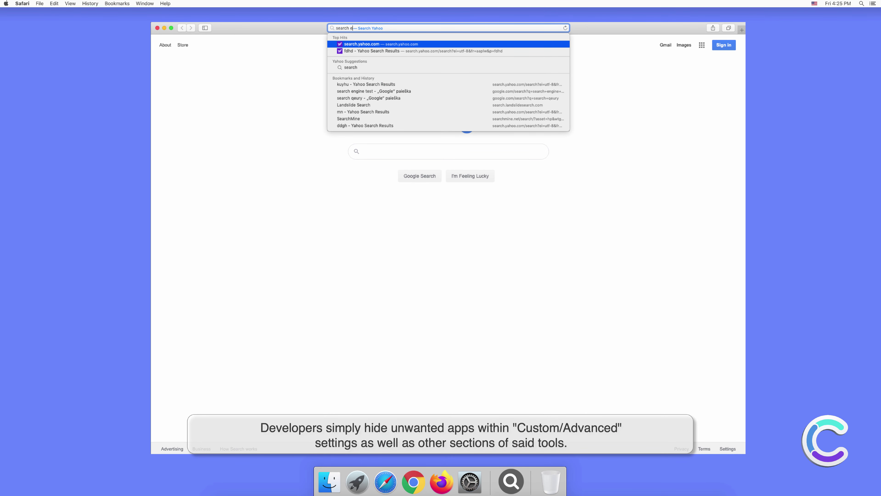
type("ngine test")
key("Return")
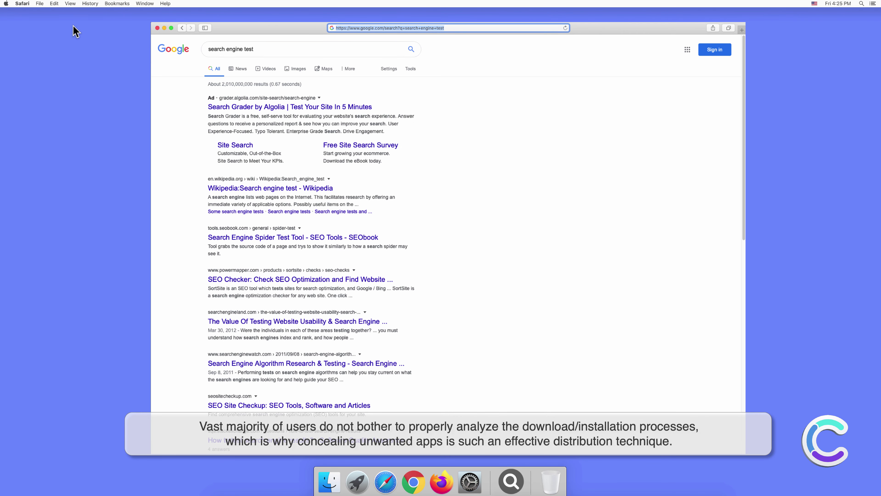
Confirm in Safari Preferences that Yahoo is the default search engine, then close Preferences
left_click(23, 4)
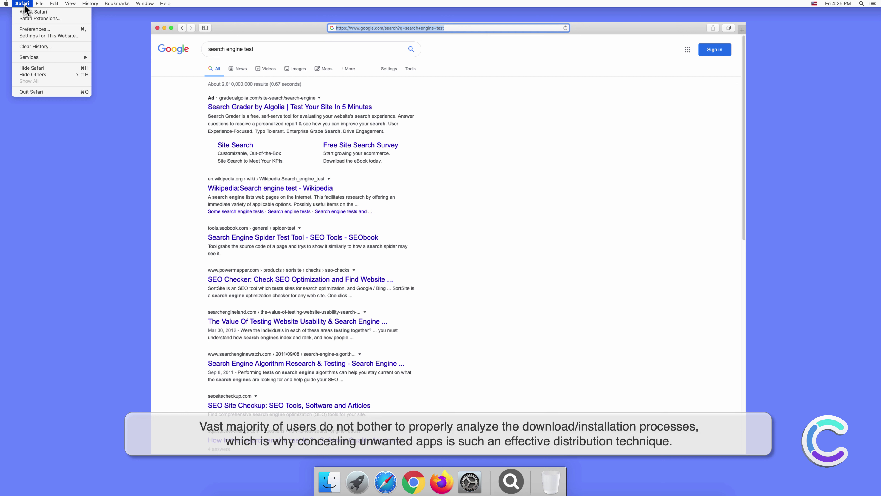
left_click(35, 29)
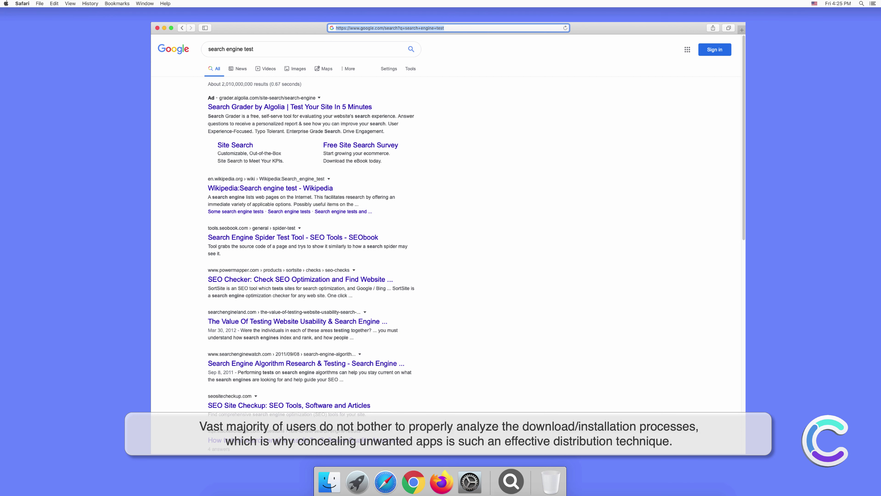
left_click(539, 176)
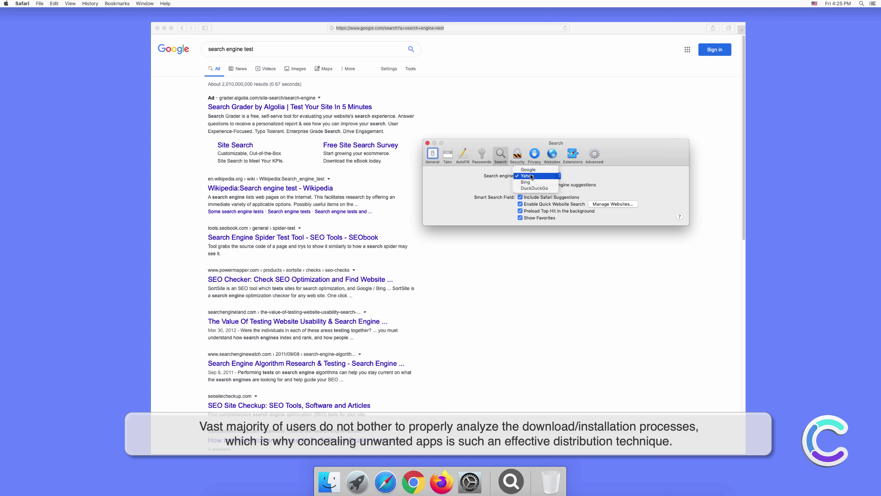
left_click(531, 176)
left_click(428, 142)
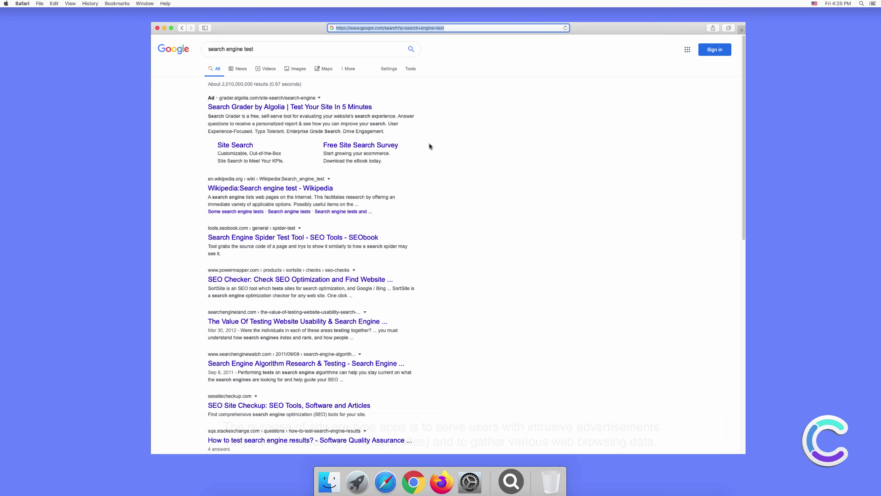
Search for 'testing search engine' in a new Safari tab
left_click(741, 28)
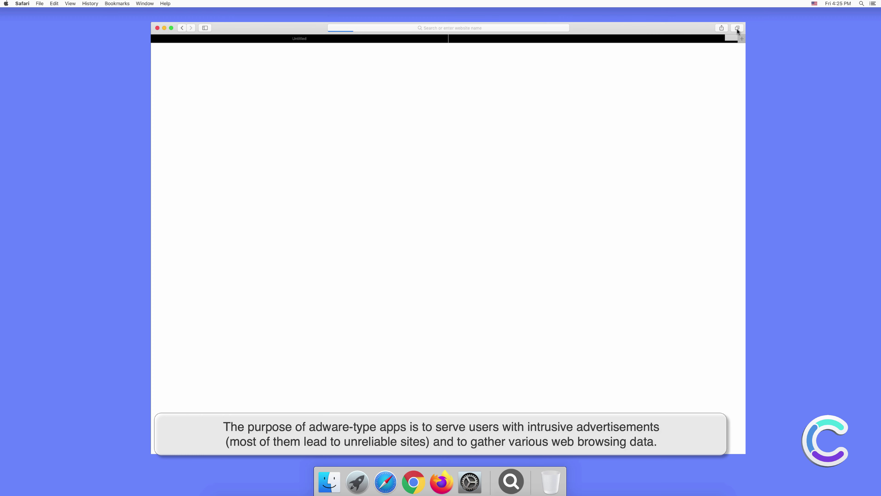
left_click(493, 28)
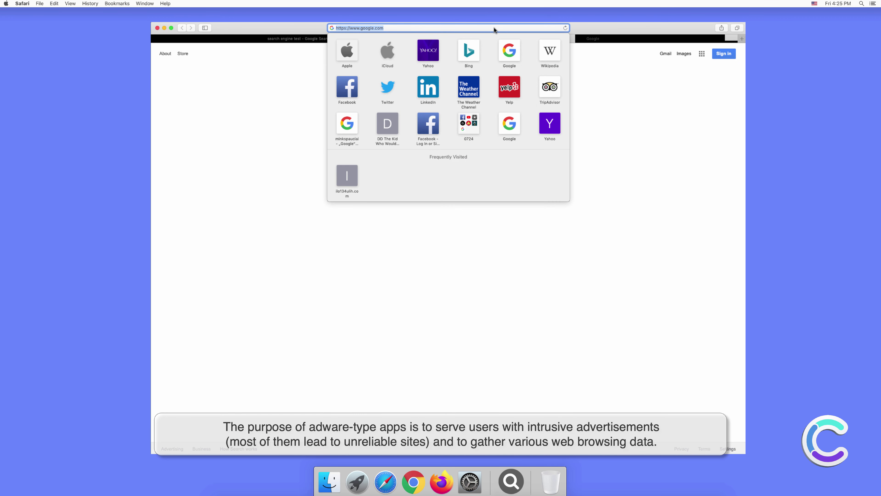
type("testing")
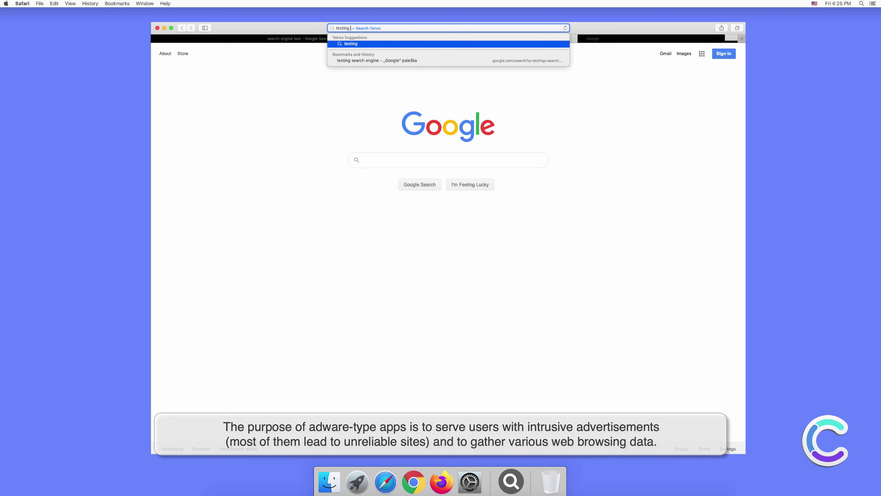
type(" search")
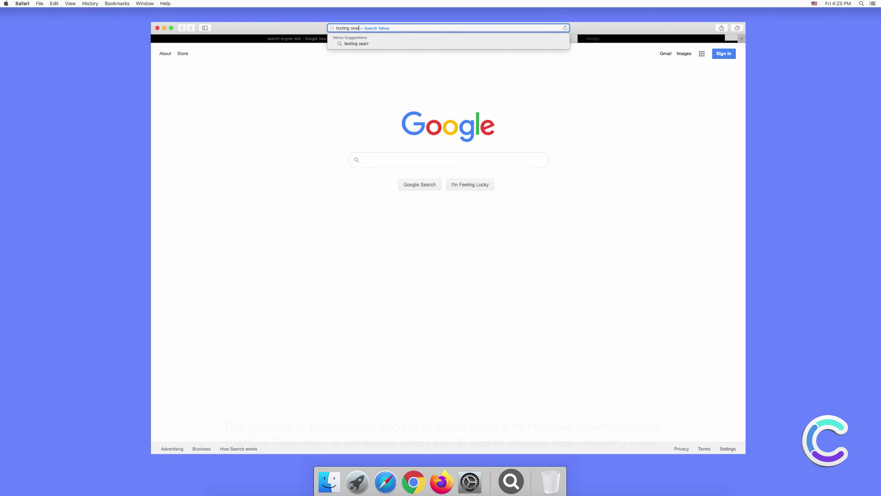
type(" engine")
key("Return")
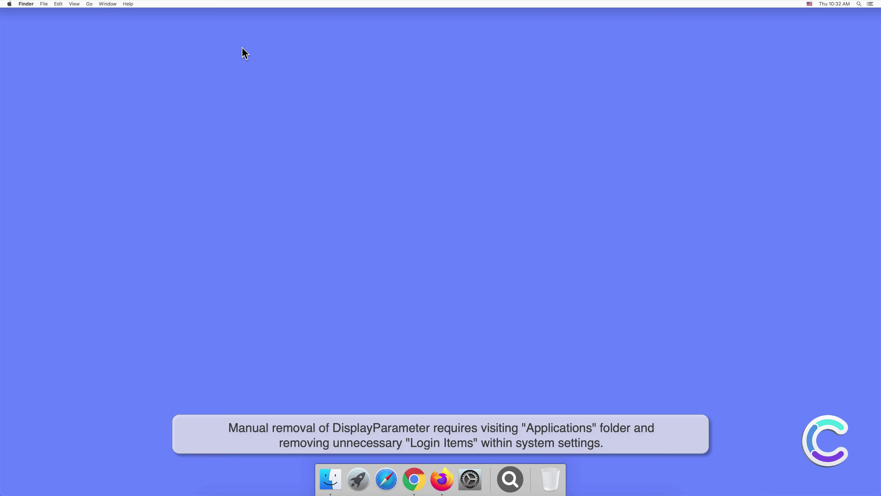
Move the DisplayParameter app from Applications to the Trash and close the Finder window
left_click(330, 479)
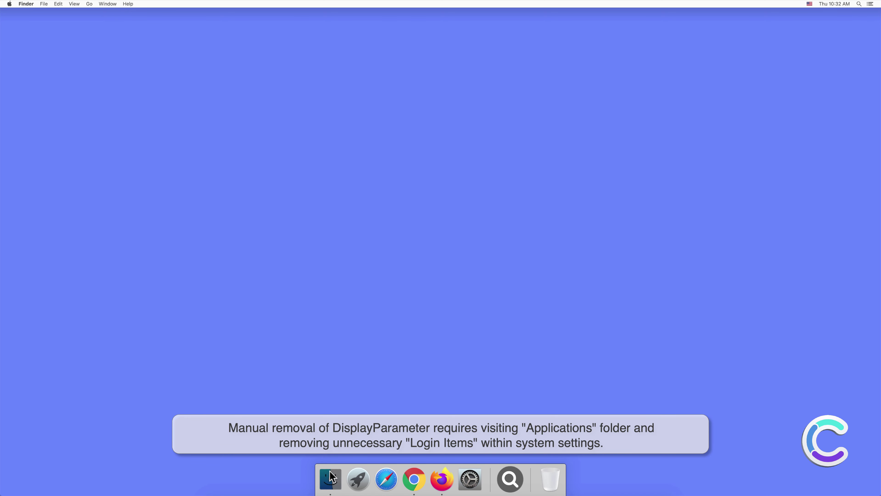
left_click(338, 188)
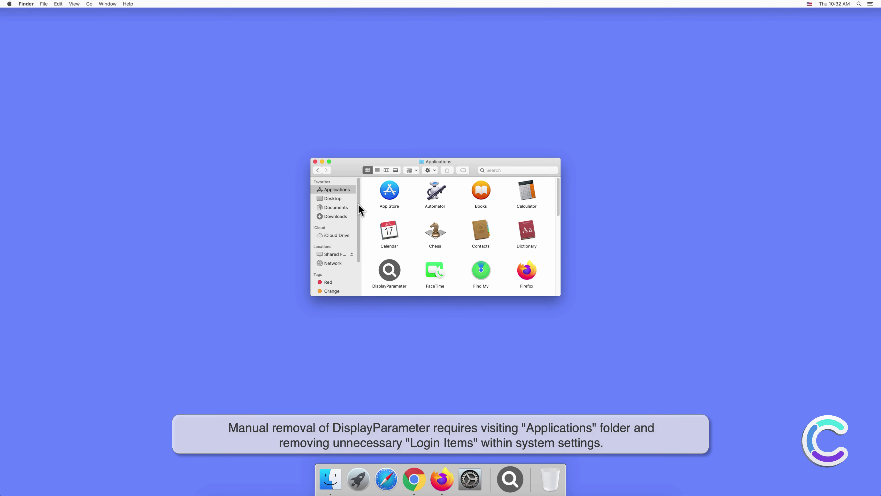
left_click(392, 274)
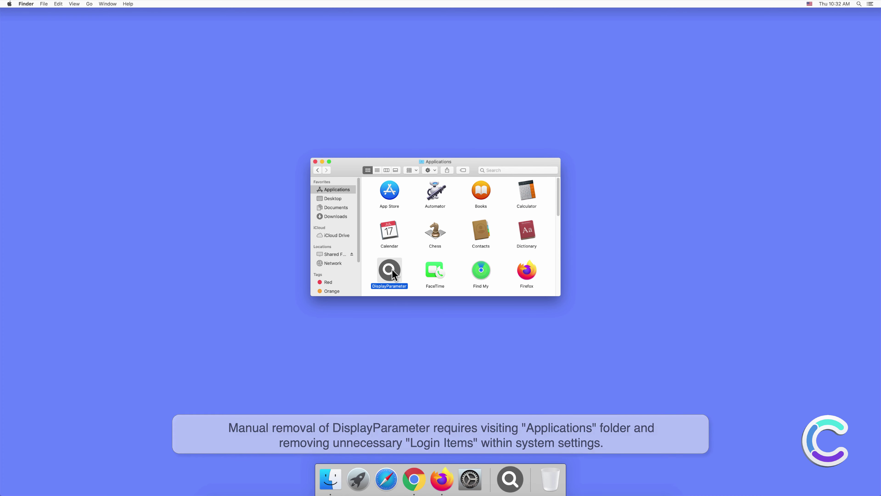
right_click(392, 274)
key("Escape")
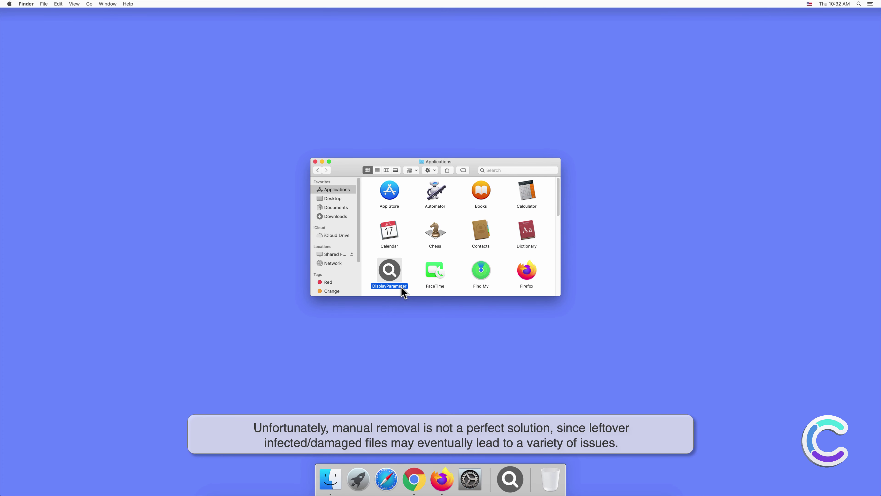
key("super+BackSpace")
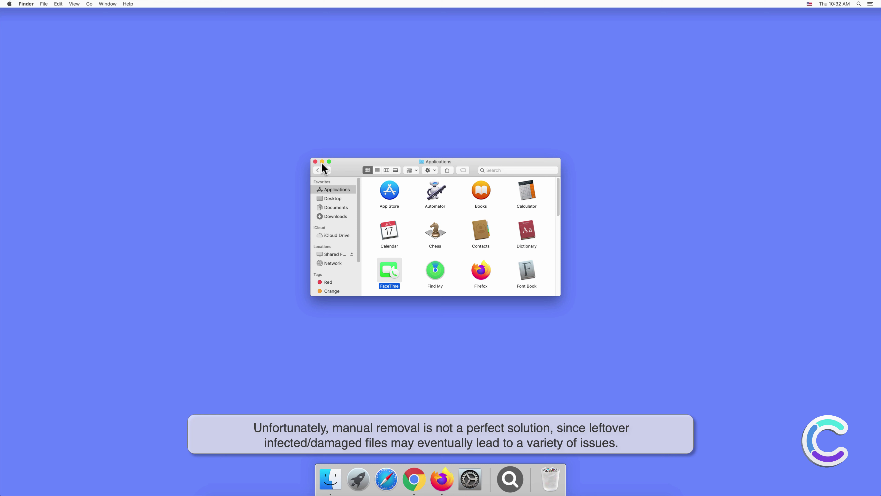
left_click(315, 162)
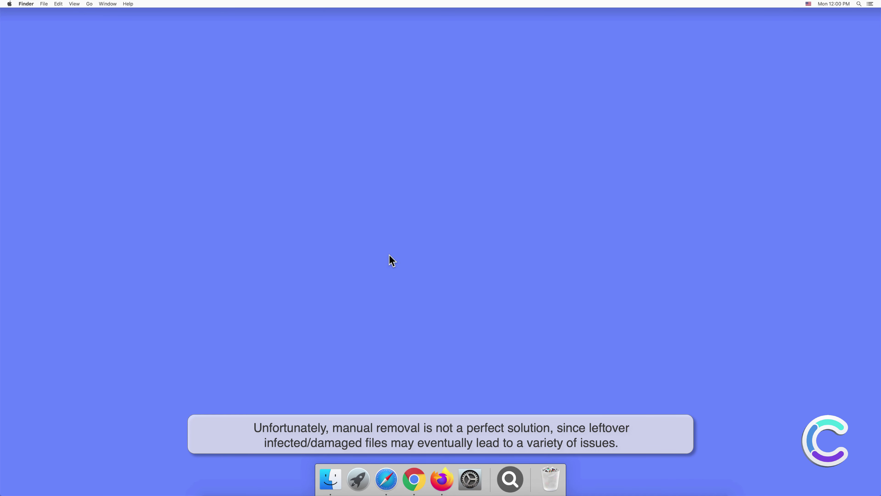
Show the Login Items list in System Preferences' Users & Groups
left_click(470, 477)
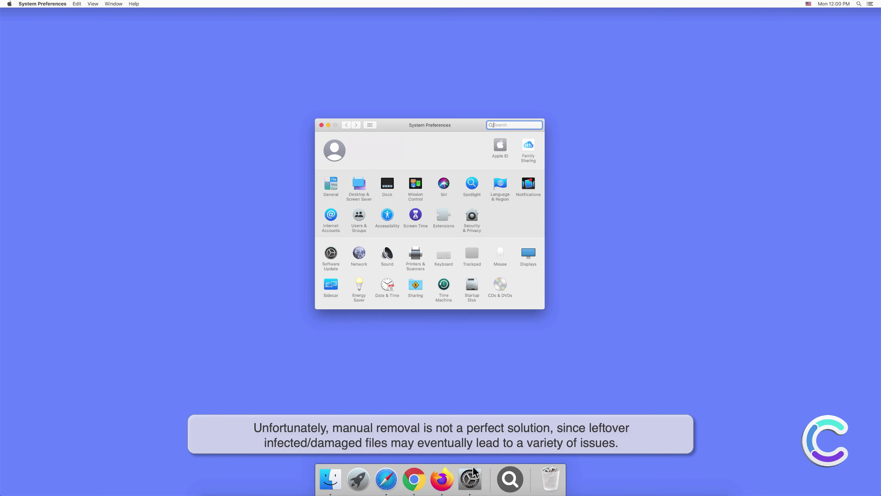
left_click(358, 216)
left_click(473, 142)
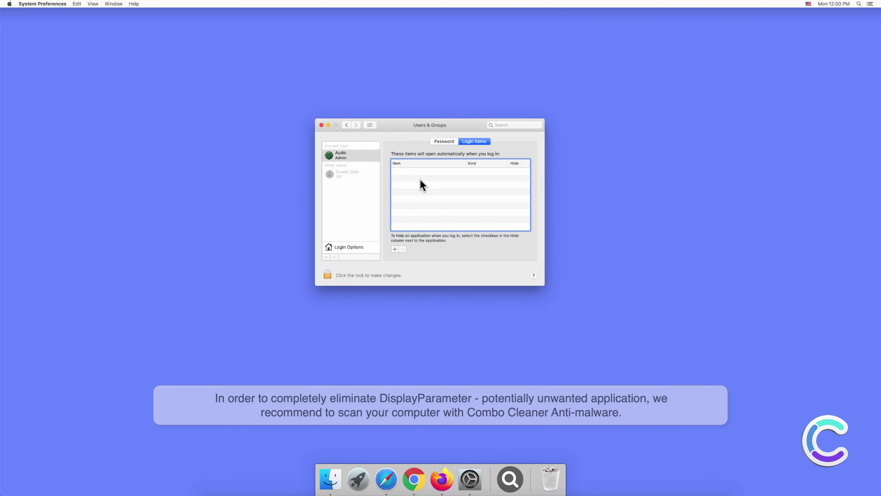
Close System Preferences and remove the magnifier app from the Dock
left_click(321, 124)
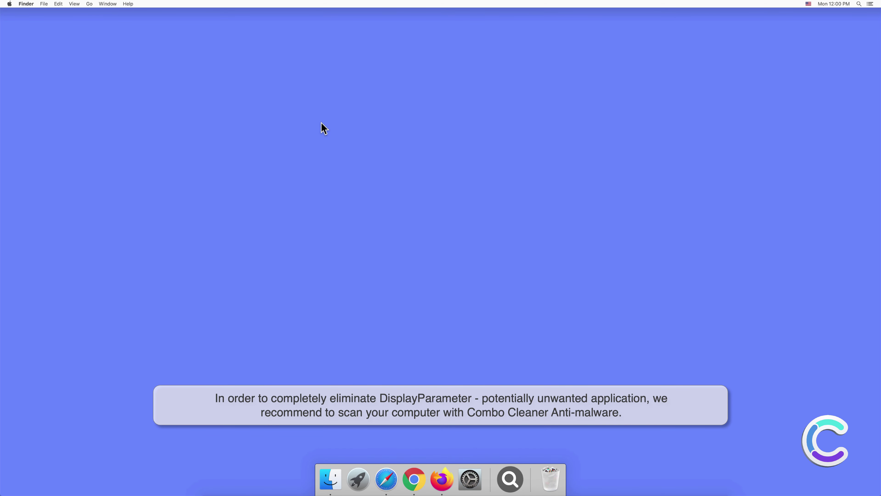
right_click(510, 467)
mouse_move(528, 434)
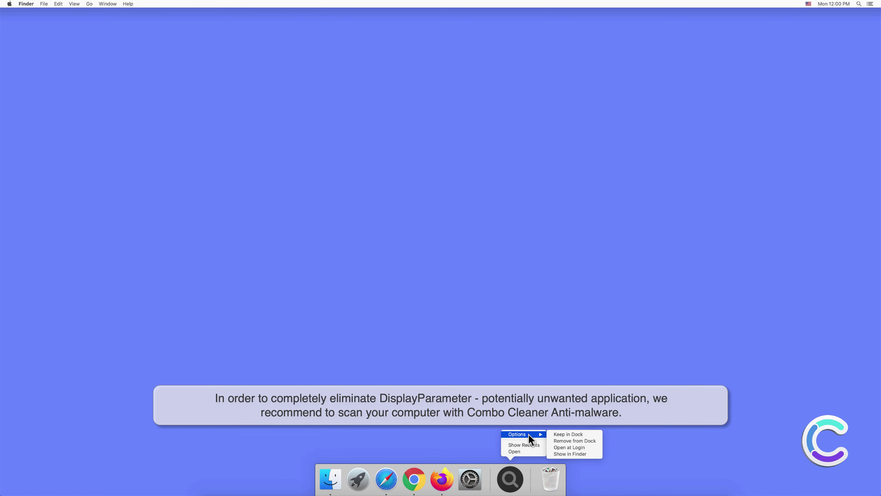
left_click(557, 440)
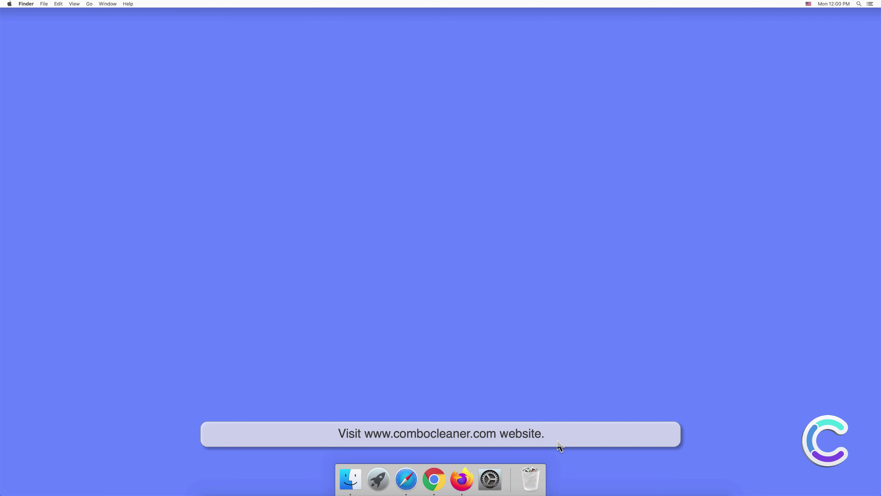
left_click(405, 479)
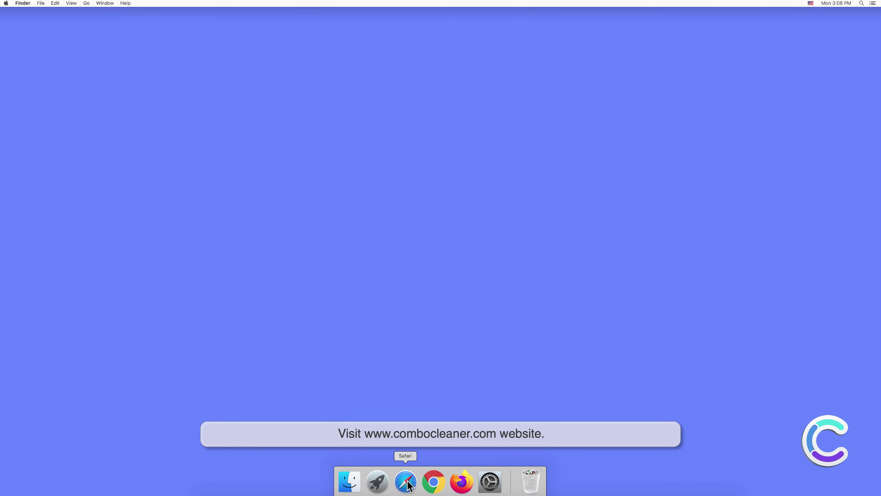
type("w")
type("ww.")
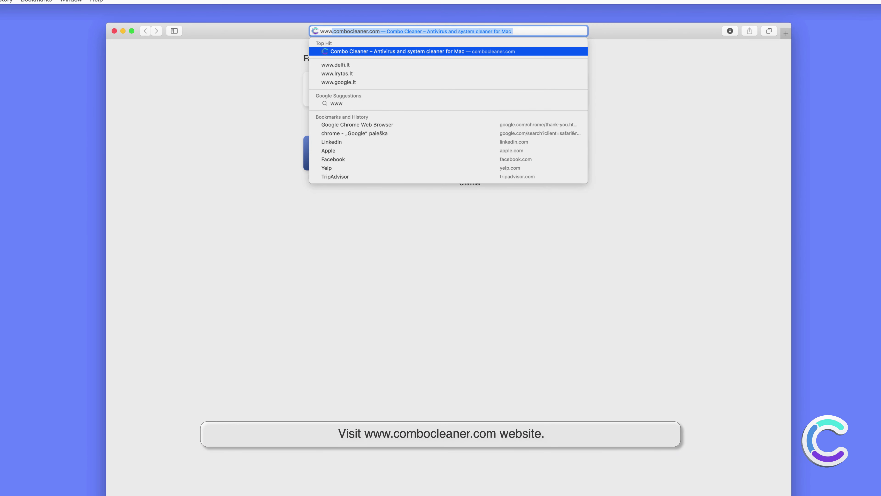
type("combocleaner")
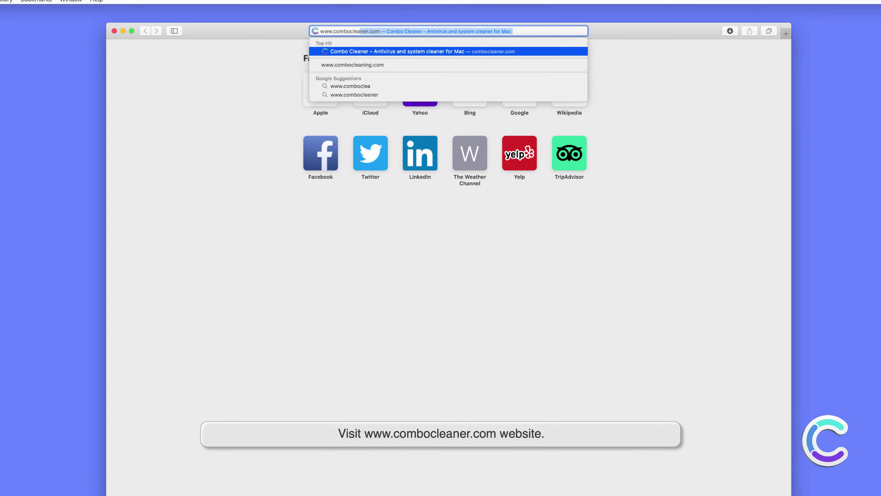
type(".com")
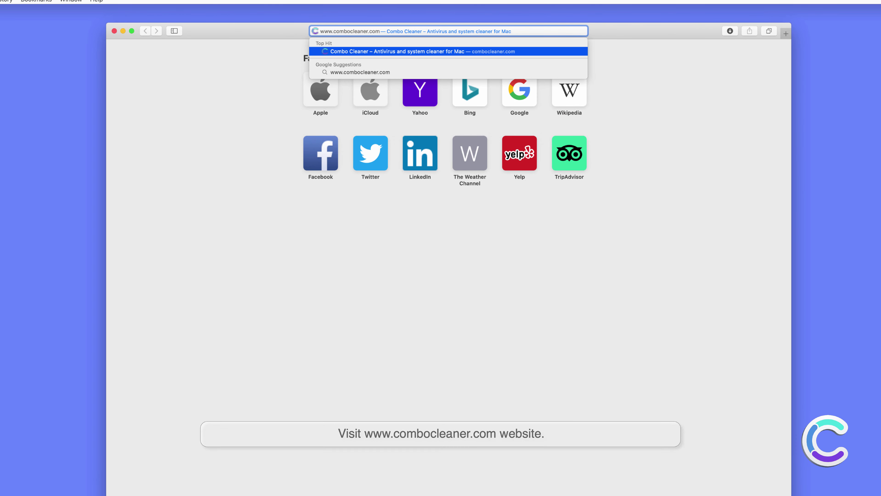
key("Return")
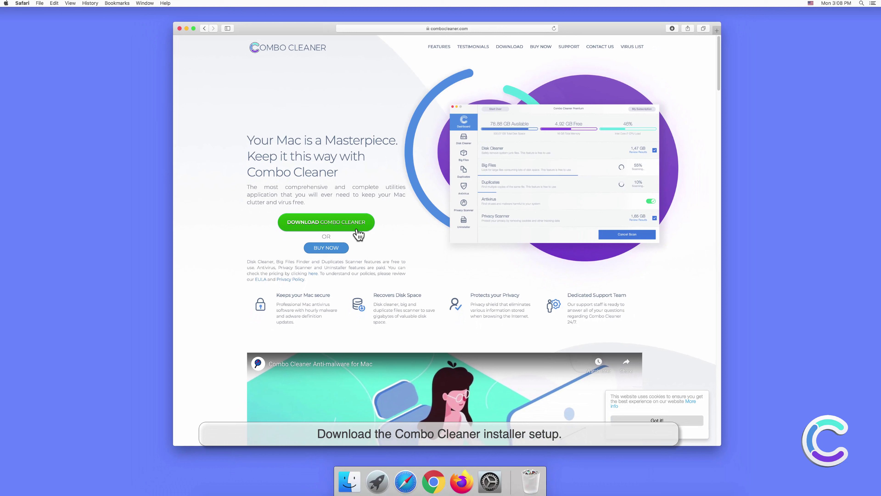
left_click(365, 224)
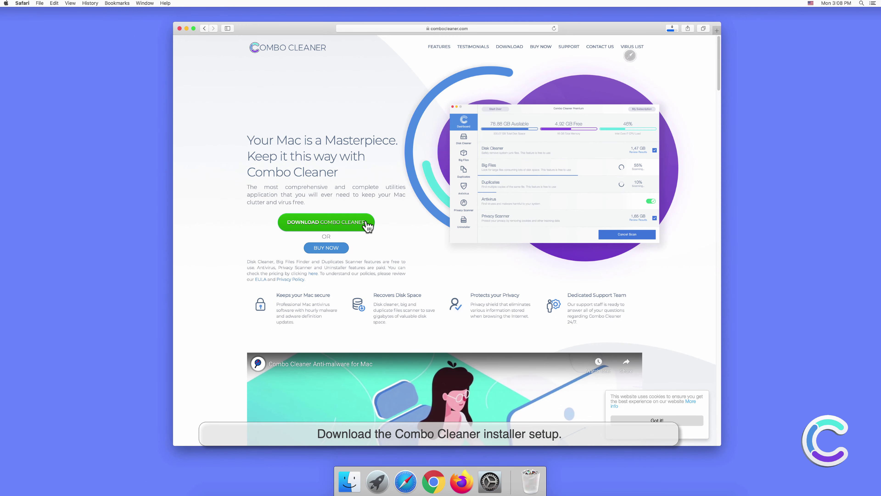
left_click(671, 29)
left_click(665, 56)
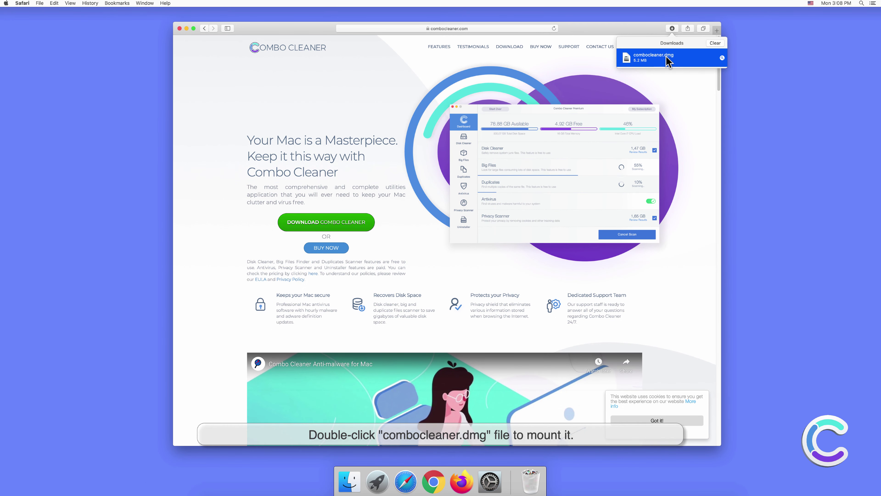
Mount combocleaner.dmg, drag Combo Cleaner into Applications, and close the installer window
double_click(665, 56)
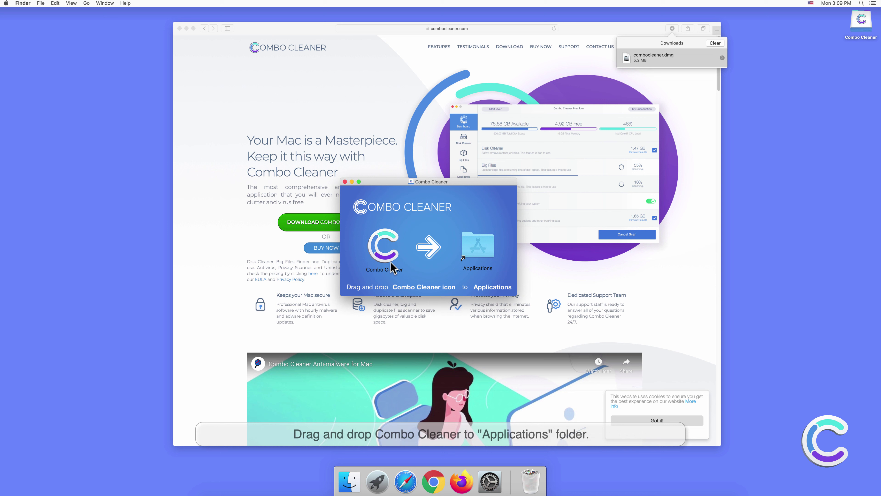
left_click(381, 259)
left_click_drag(390, 255, 473, 260)
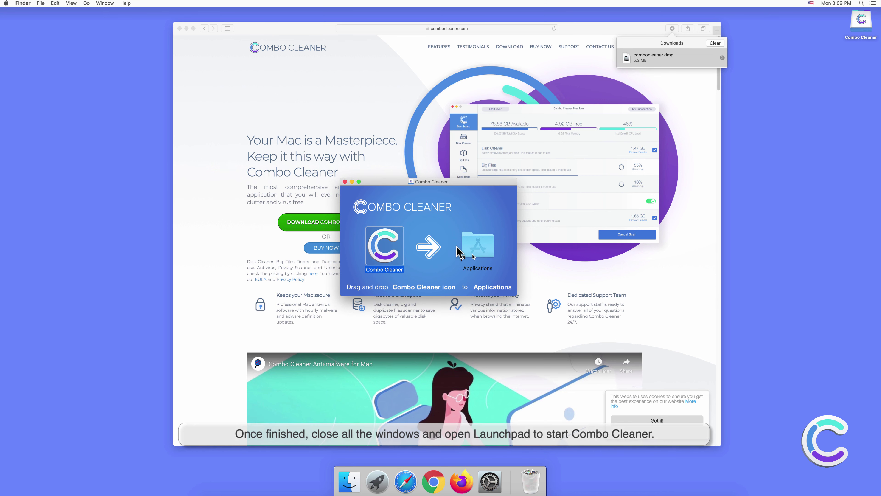
left_click(345, 182)
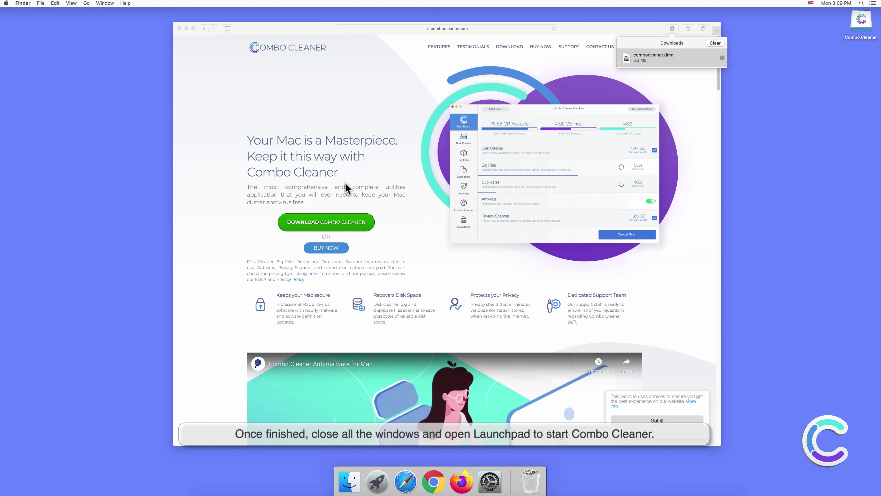
Close the Combo Cleaner website, then launch Combo Cleaner from Launchpad and allow it to open
left_click(179, 29)
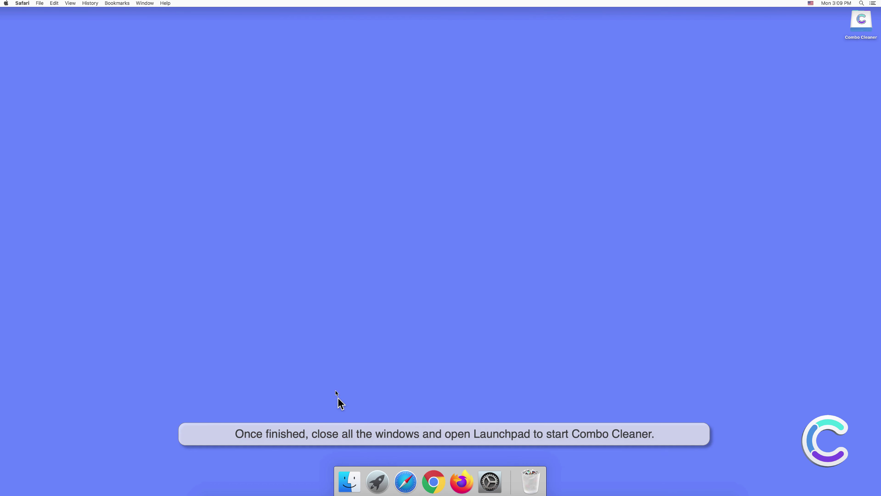
left_click(376, 478)
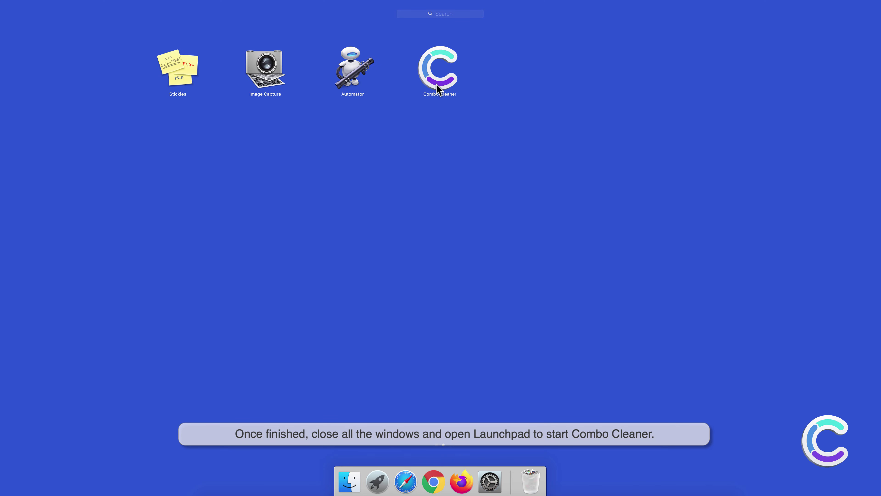
left_click(436, 84)
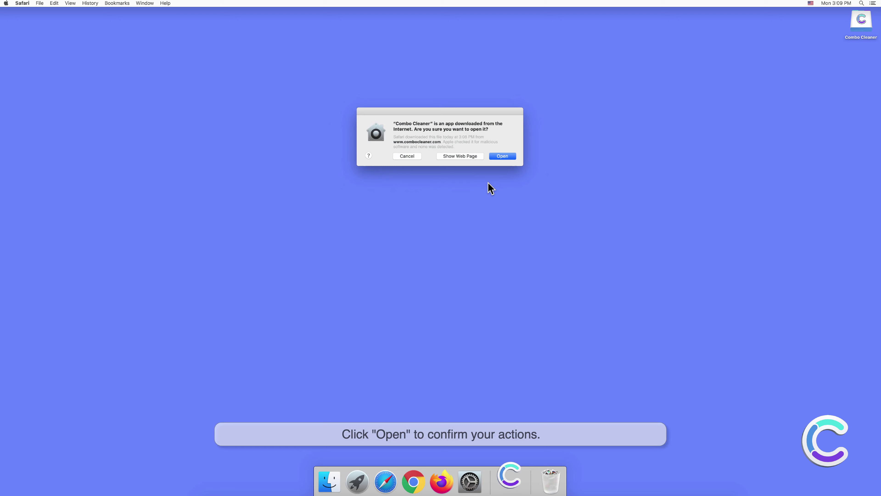
left_click(505, 156)
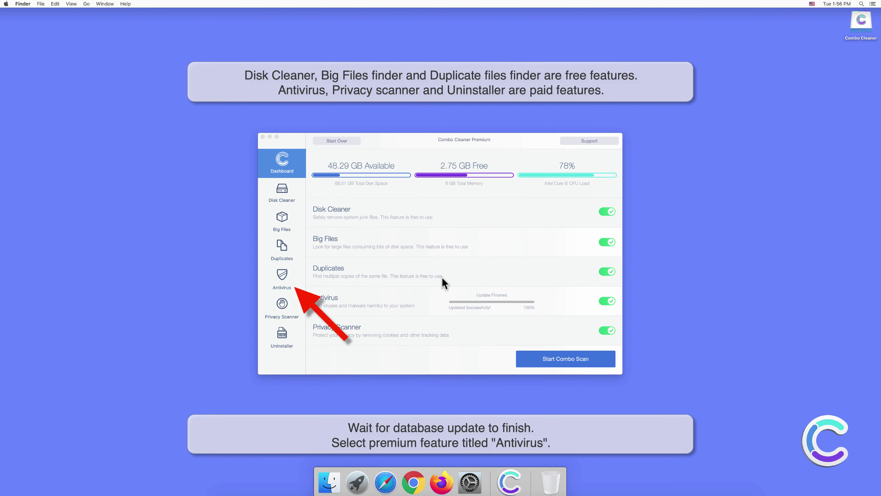
Start a Full Scan from Combo Cleaner's Antivirus section
left_click(285, 275)
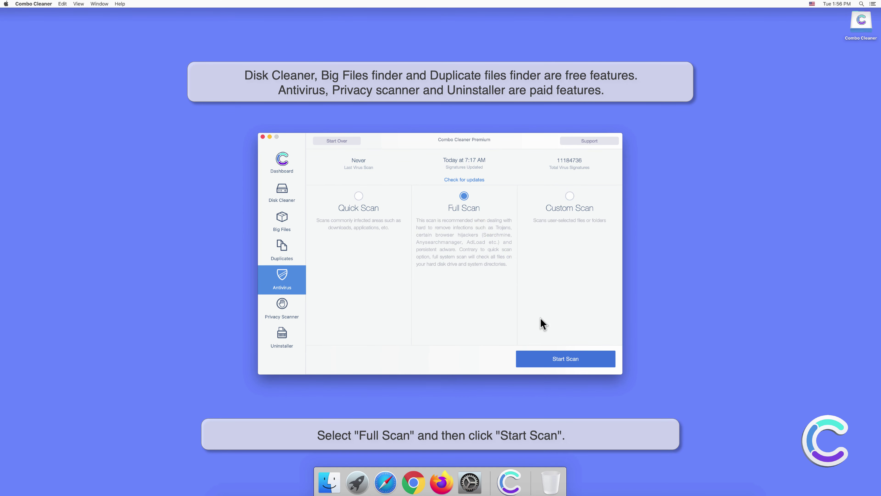
left_click(569, 361)
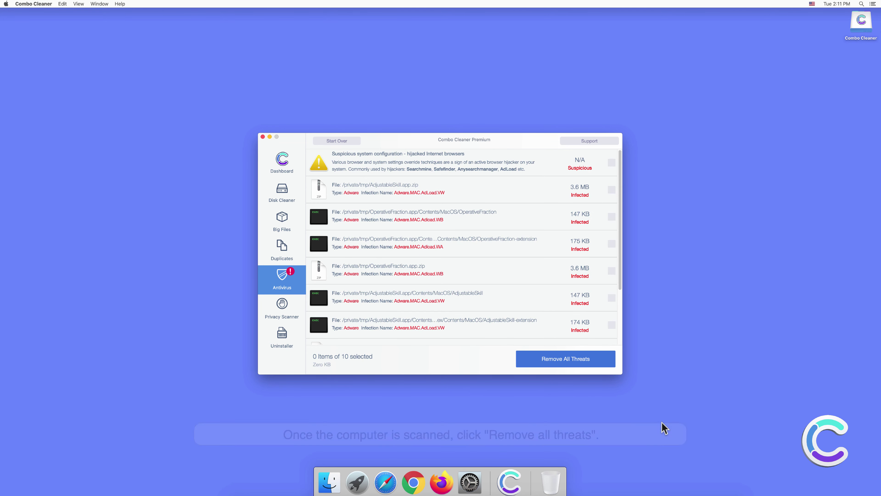
Remove all detected threats, authenticating with the administrator password
left_click(575, 362)
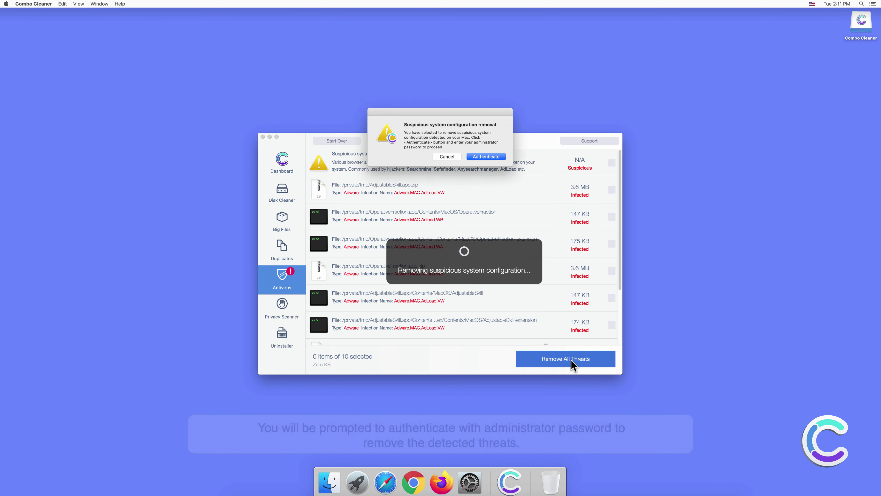
left_click(488, 157)
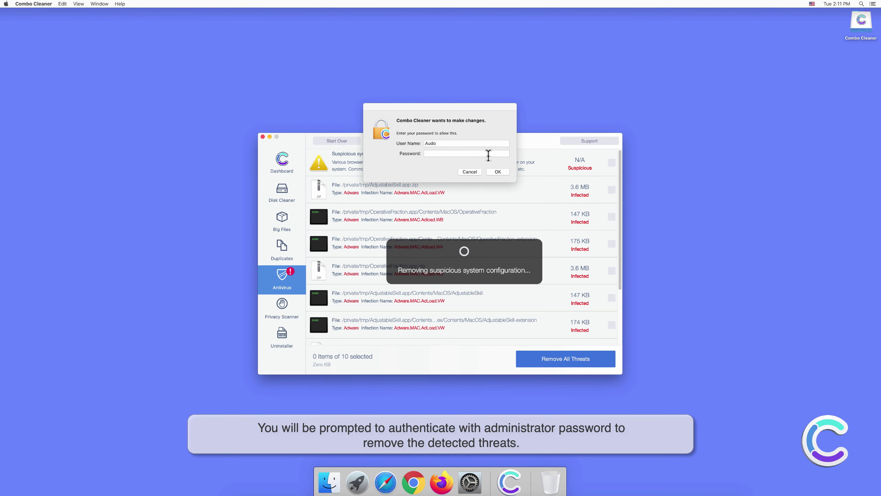
type("•••")
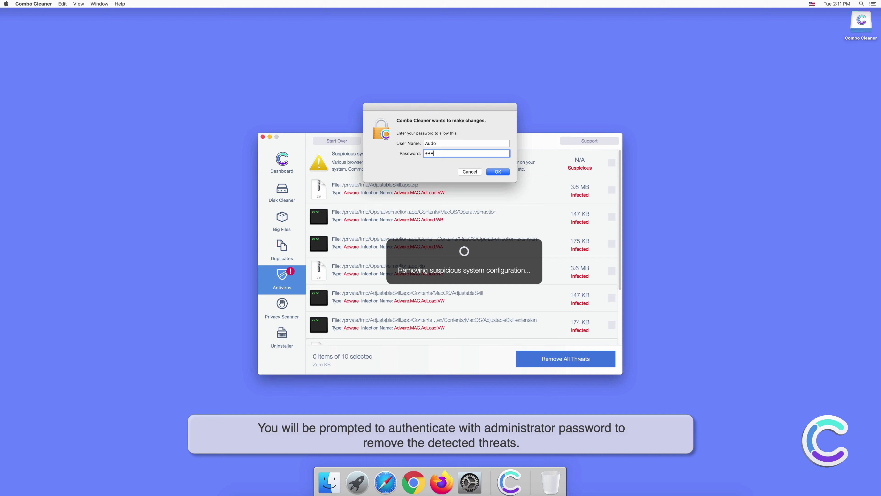
type("•••")
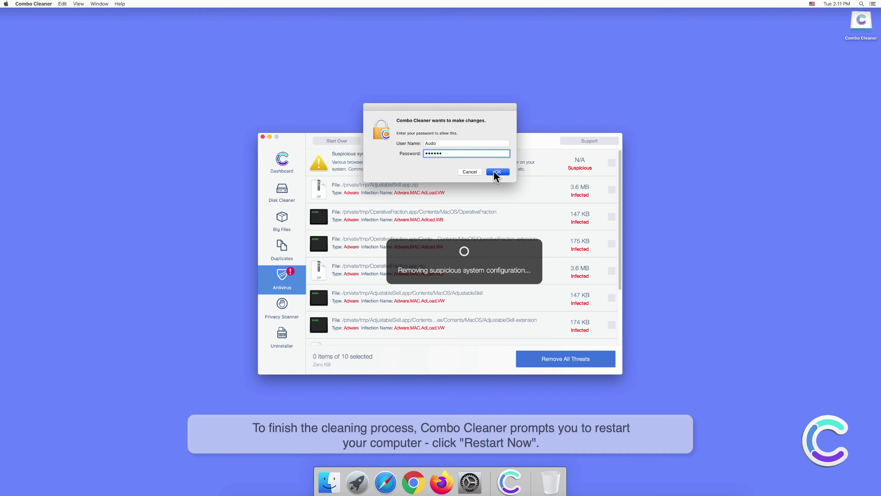
left_click(497, 172)
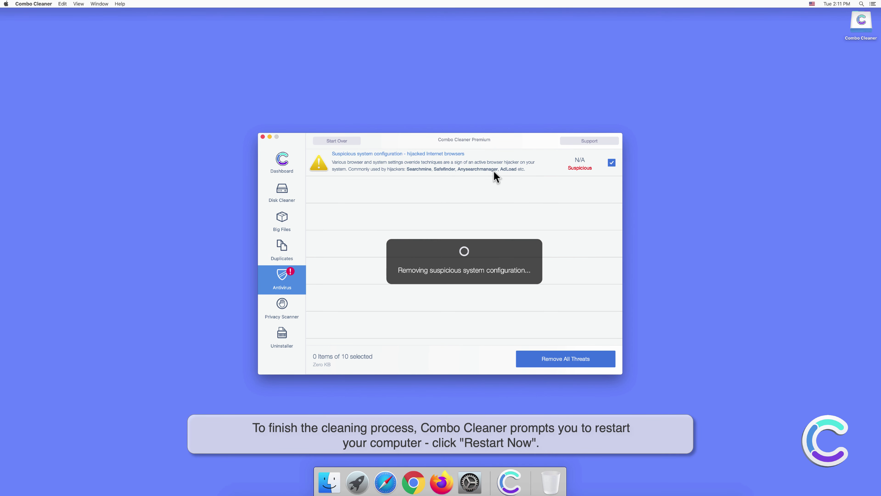
Confirm Combo Cleaner's restart prompt with "Yes, restart now" to complete the threat removal
left_click(486, 153)
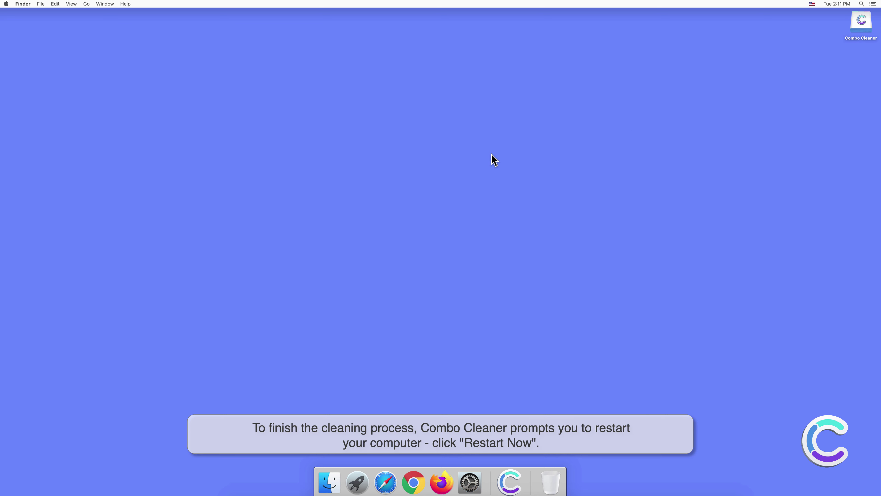